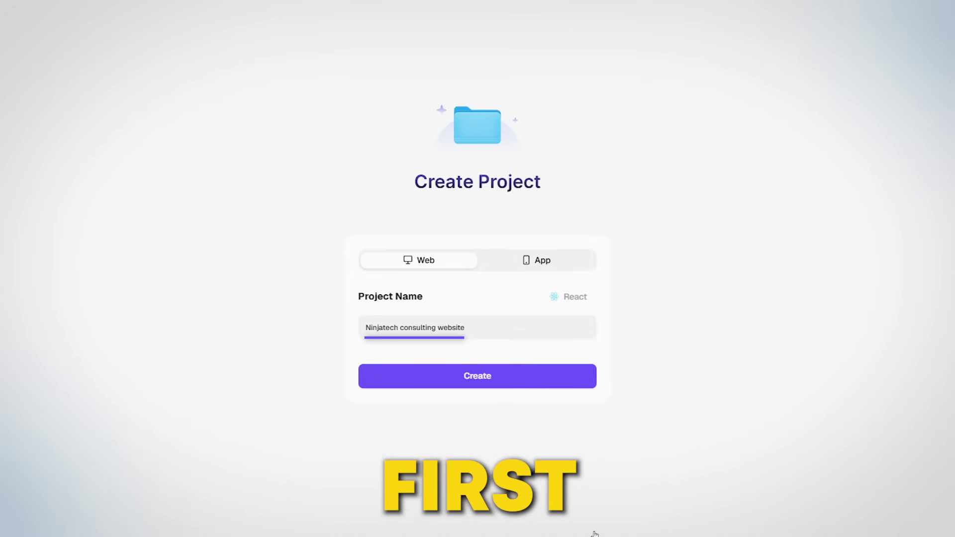
- Create the 'Ninjatech consulting website' project and submit the NinjaTech site description for generation
{"action": "left_click", "coordinate": [512, 384]}
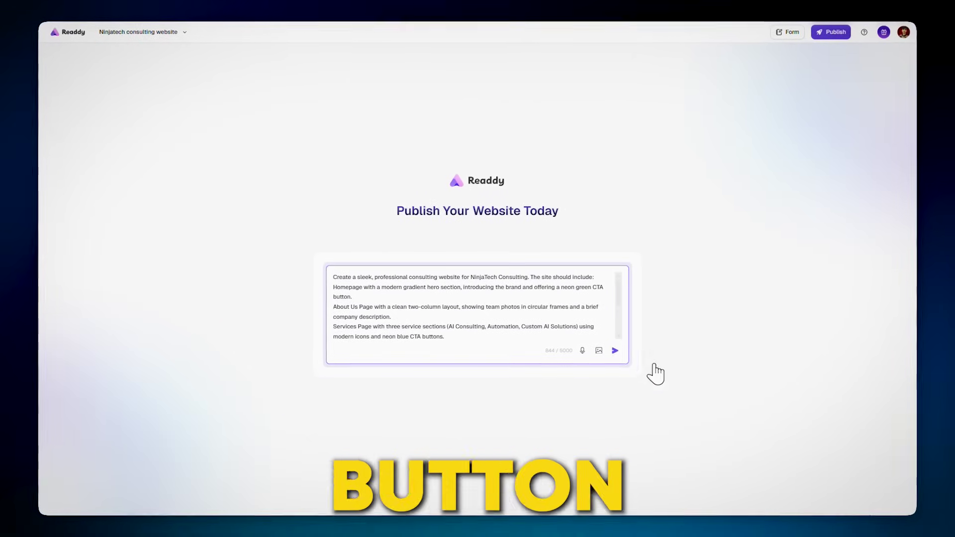
{"action": "left_click", "coordinate": [615, 351]}
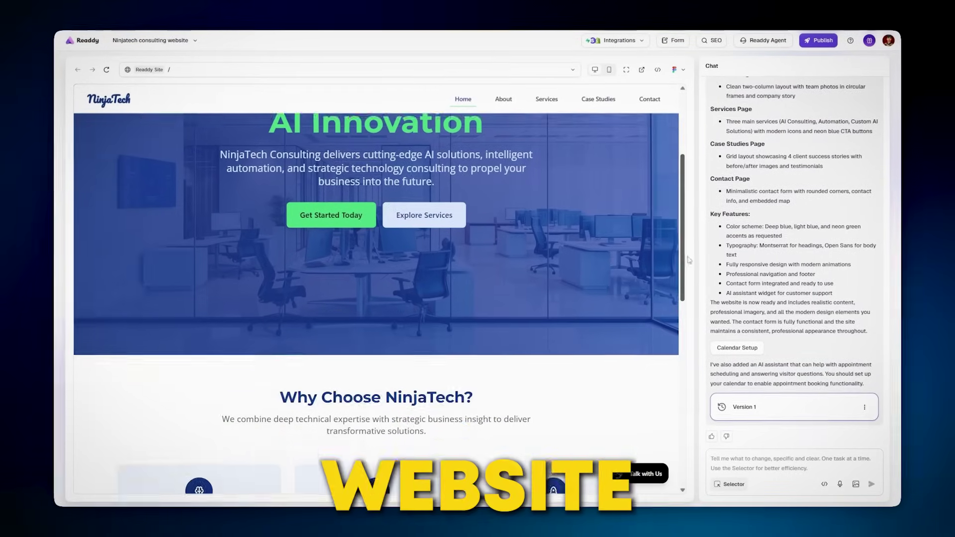
{"action": "left_click_drag", "start_coordinate": [688, 259], "coordinate": [709, 414]}
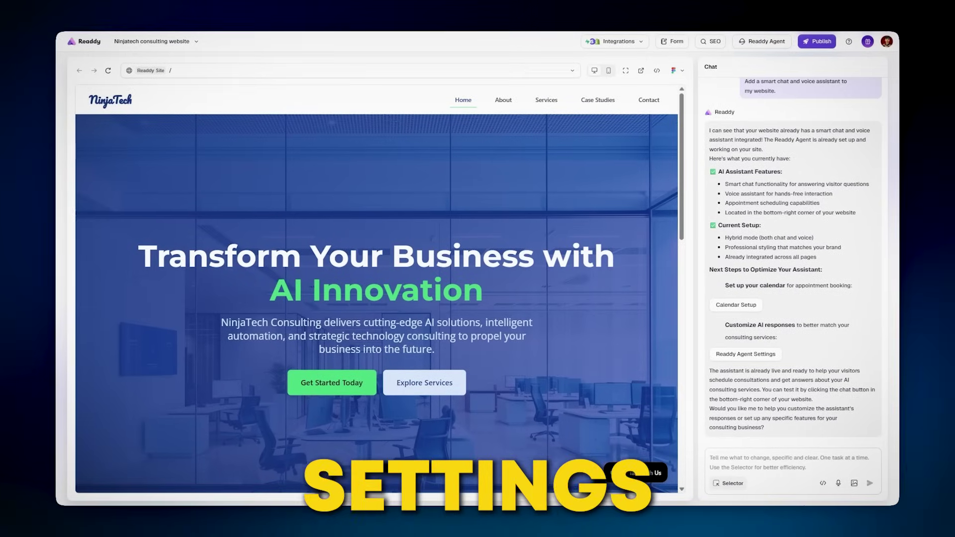
- Open Readdy Agent Settings from the assistant's chat reply
{"action": "left_click", "coordinate": [764, 358]}
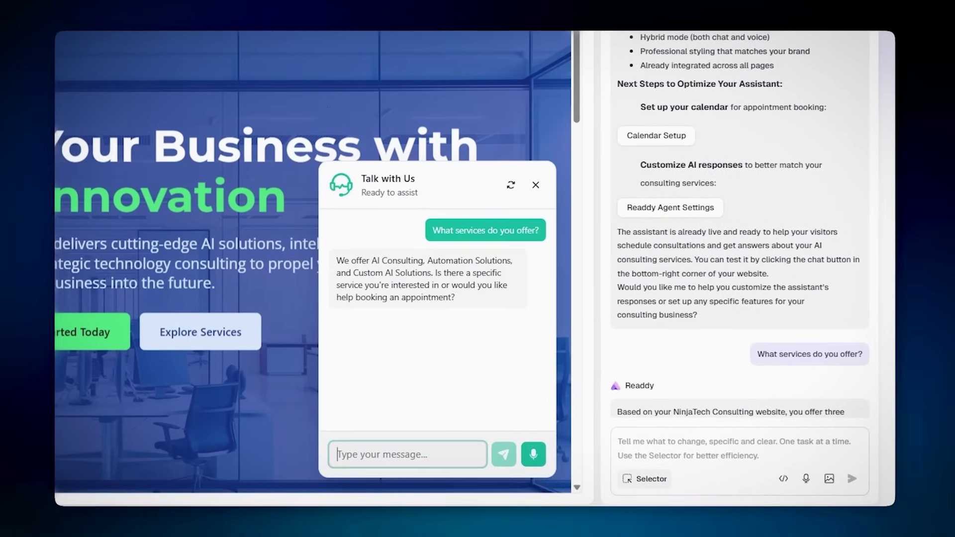
- Ask the preview's assistant to book an appointment and choose Automation Solutions as the service
{"action": "key", "text": "Return"}
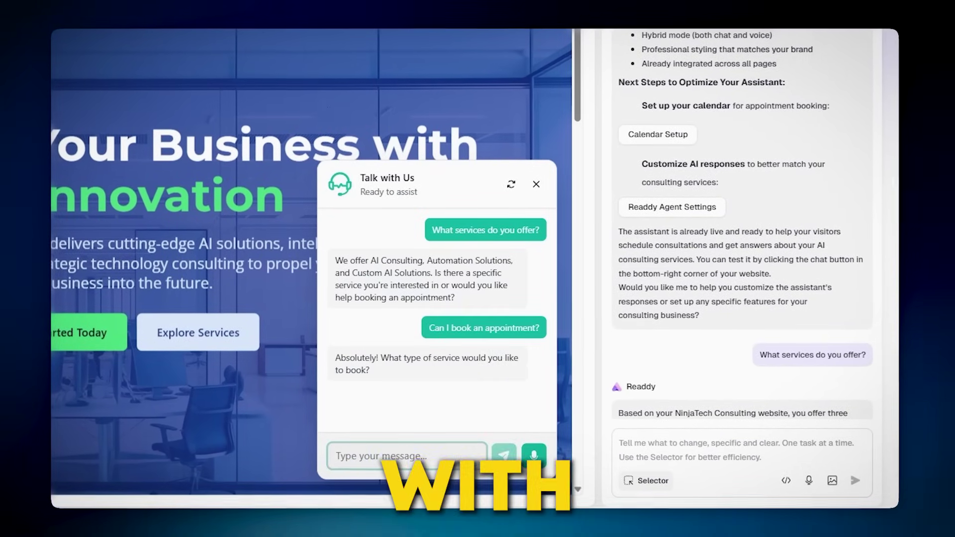
{"action": "type", "text": "Automation Solutions"}
{"action": "key", "text": "Return"}
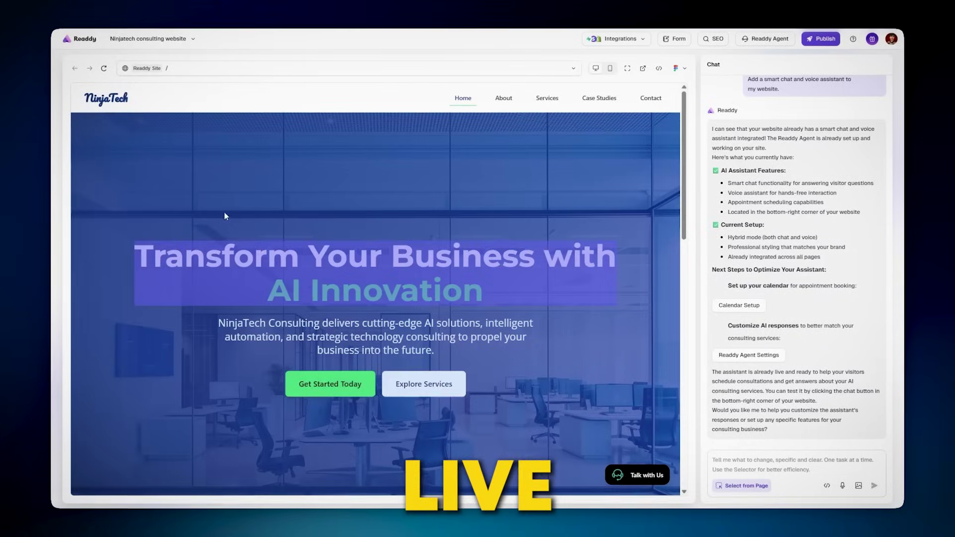
- Change the hero's green line to 'CEO & AI Consultant' and request the 'Revolutionize your business' subtitle
{"action": "scroll", "coordinate": [250, 226], "scroll_direction": "down", "scroll_amount": 10}
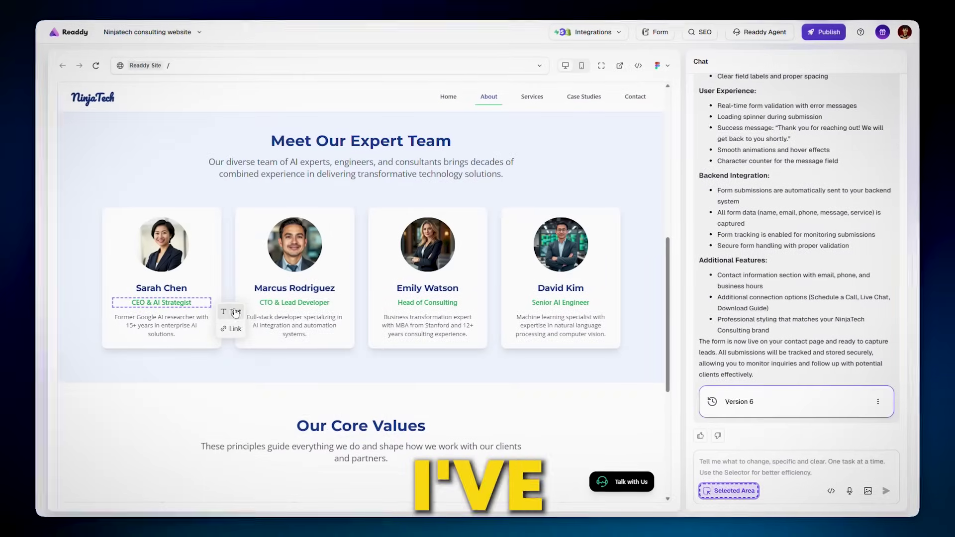
{"action": "left_click", "coordinate": [235, 312]}
{"action": "key", "text": "ctrl+a"}
{"action": "type", "text": "CEO & AI Consultant"}
{"action": "left_click", "coordinate": [298, 422]}
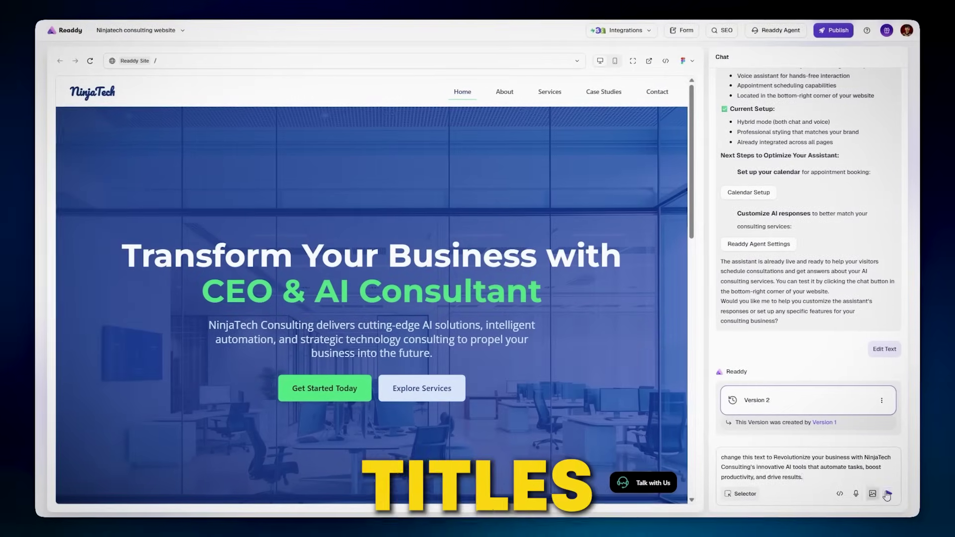
{"action": "left_click", "coordinate": [887, 494]}
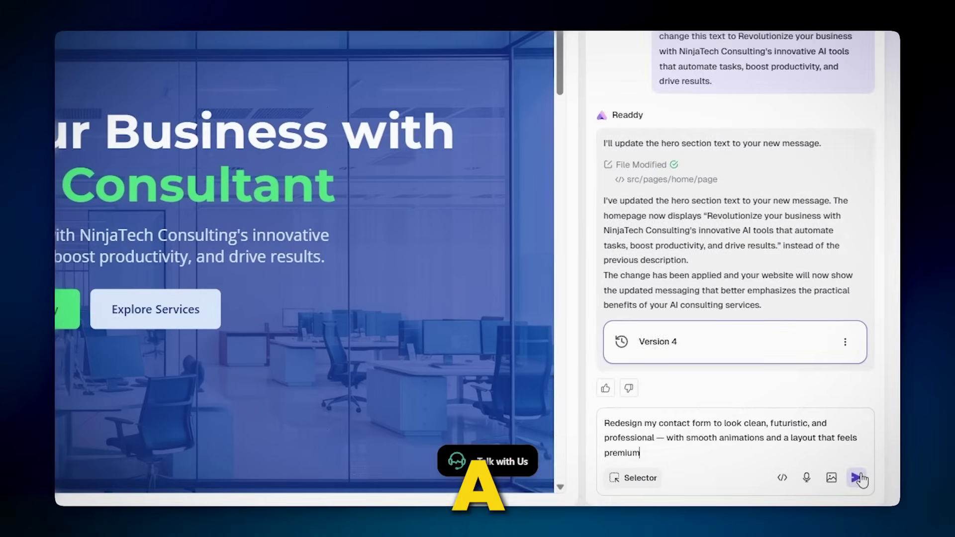
- Send the contact-page redesign prompt and scroll the preview to review the new Let's Connect page
{"action": "left_click", "coordinate": [870, 483]}
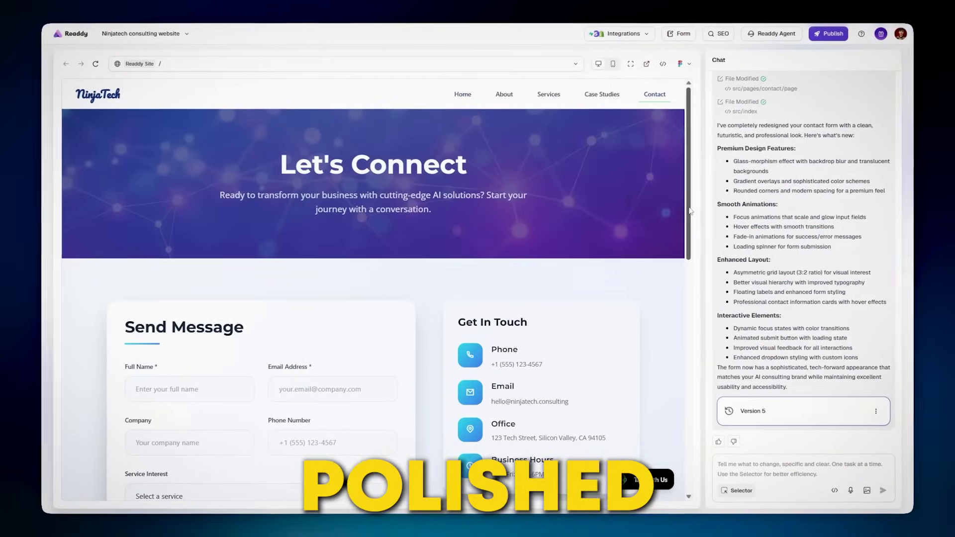
{"action": "left_click_drag", "start_coordinate": [690, 212], "coordinate": [716, 317]}
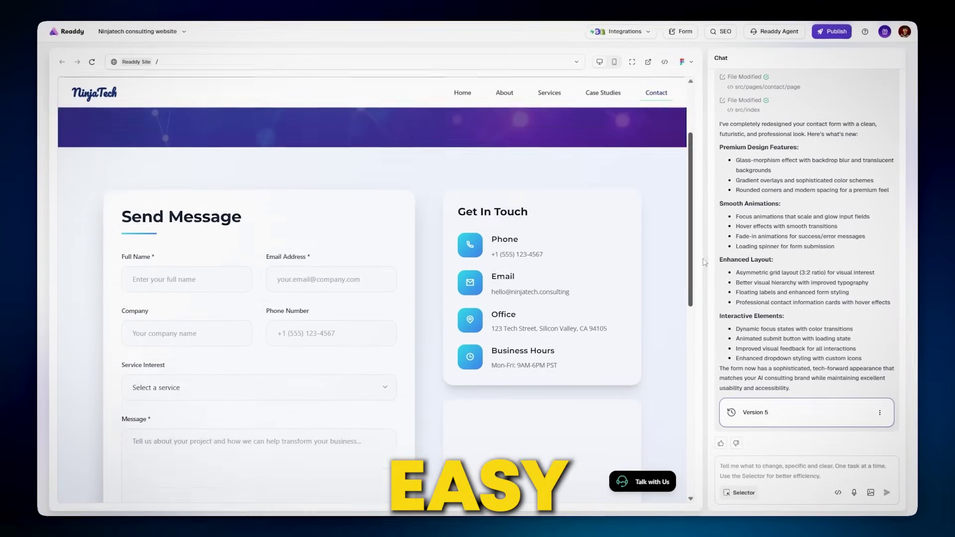
{"action": "left_click_drag", "start_coordinate": [716, 316], "coordinate": [721, 292]}
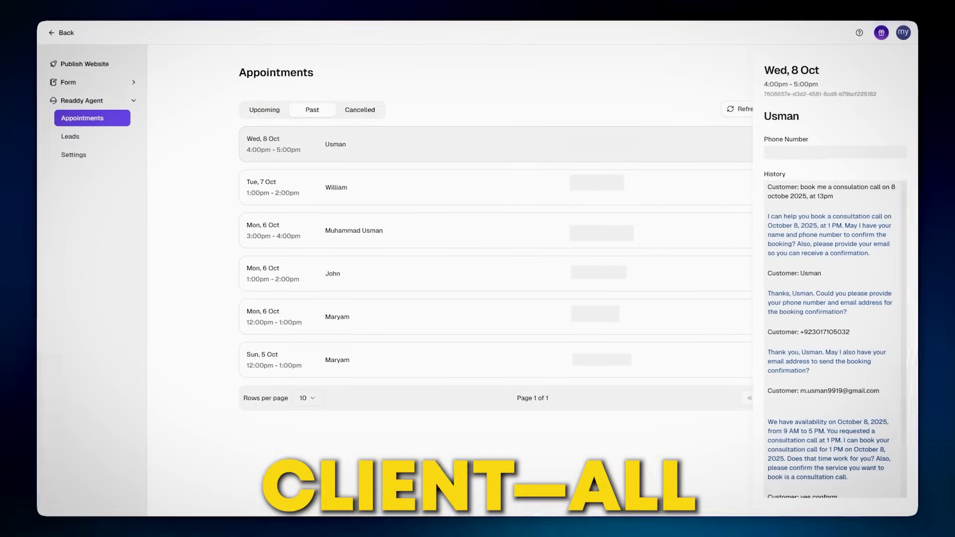
- Open one past appointment to view its details and conversation history
{"action": "left_click", "coordinate": [694, 287]}
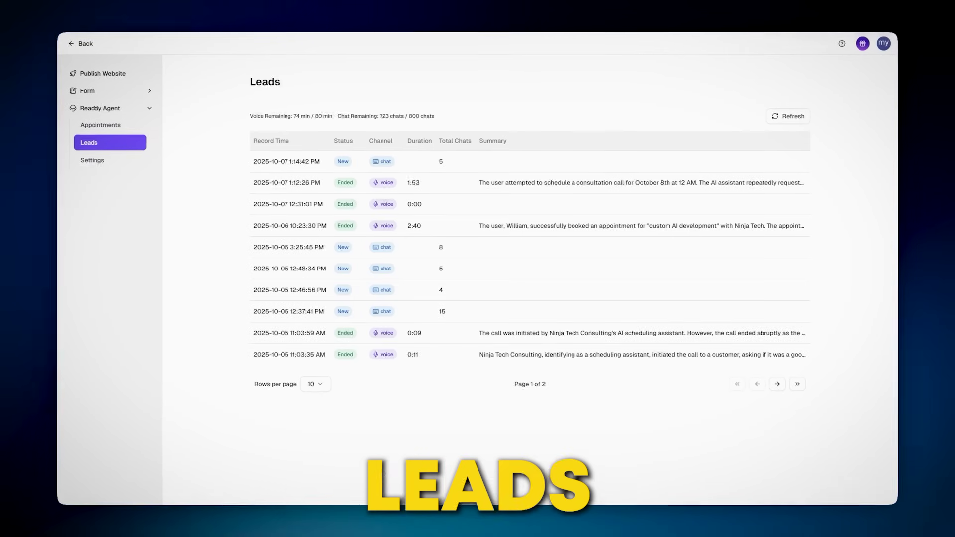
{"action": "left_click", "coordinate": [518, 160]}
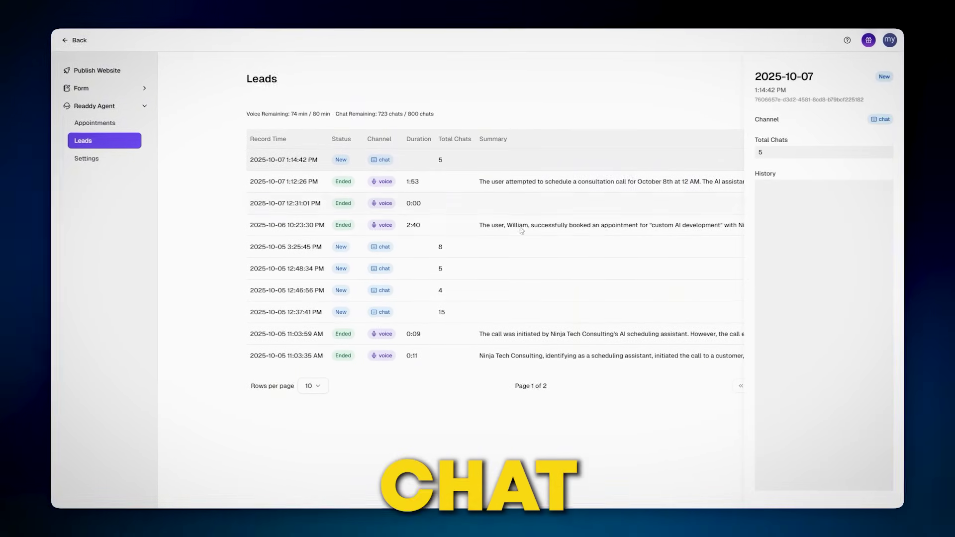
{"action": "left_click", "coordinate": [530, 182]}
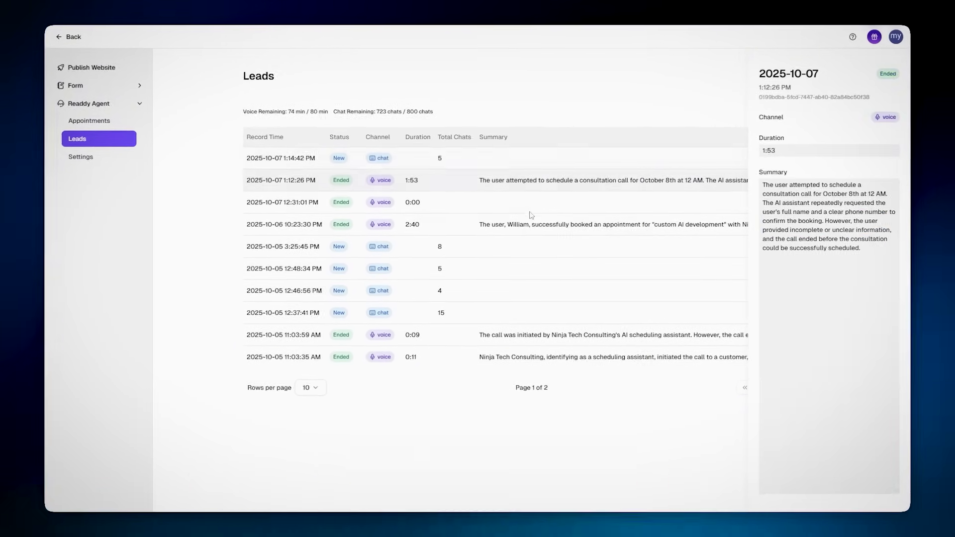
{"action": "left_click", "coordinate": [612, 89]}
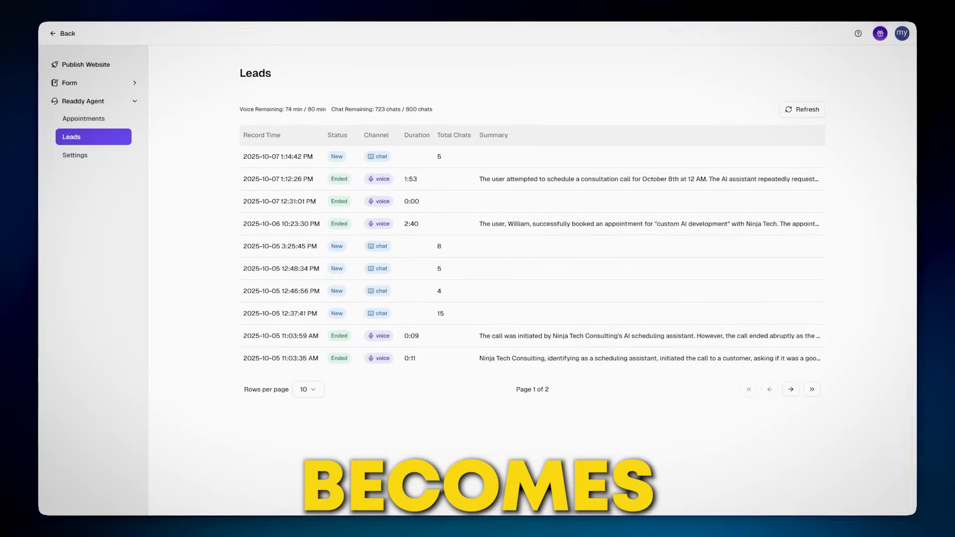